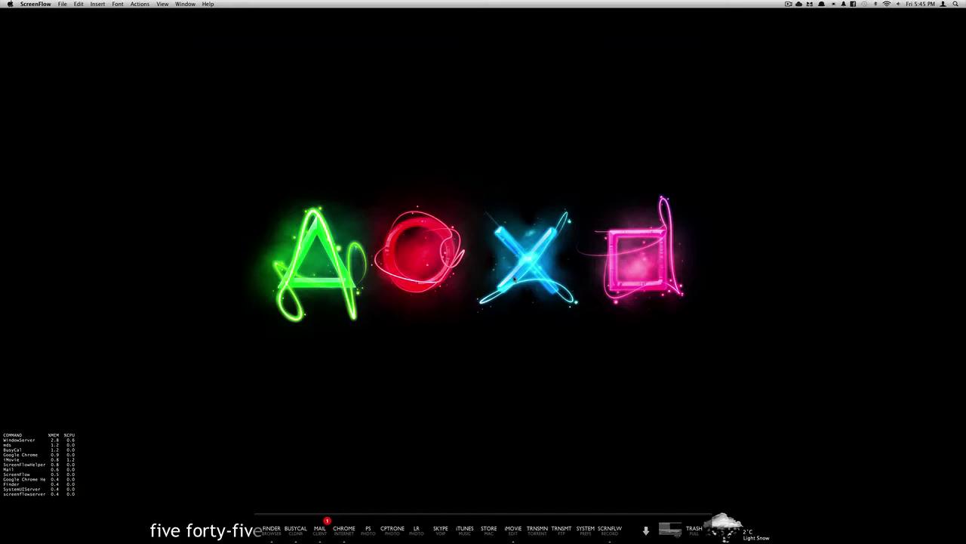
- Launch EyeTV by searching for 'eye' in Spotlight
key(super+space)
text(eye)
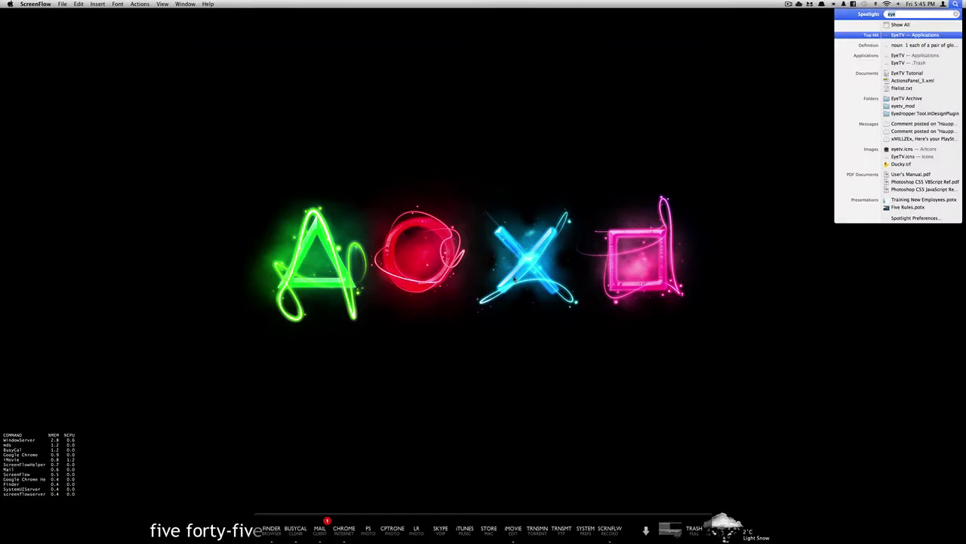
key(Return)
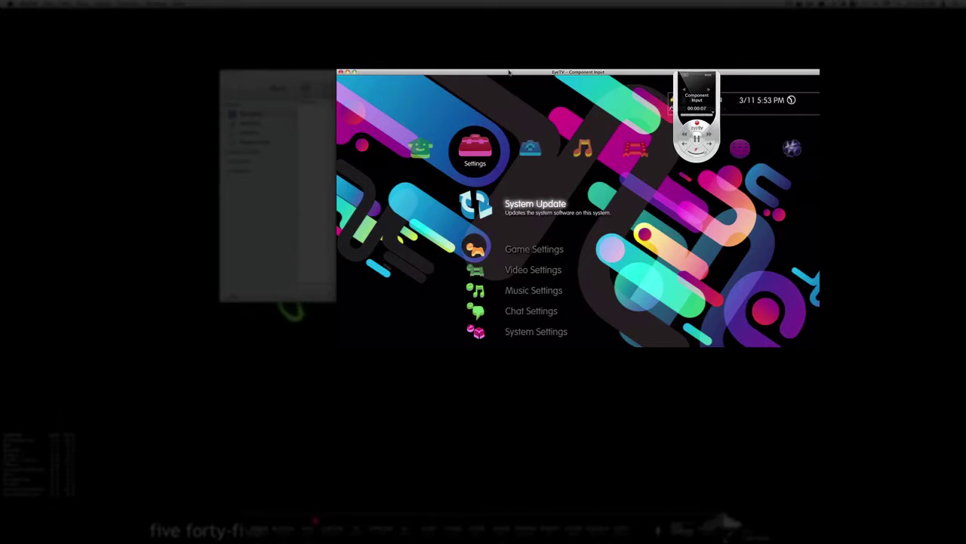
- Drag the EyeTV live video window slightly down and to the right
drag(509, 73, 512, 117)
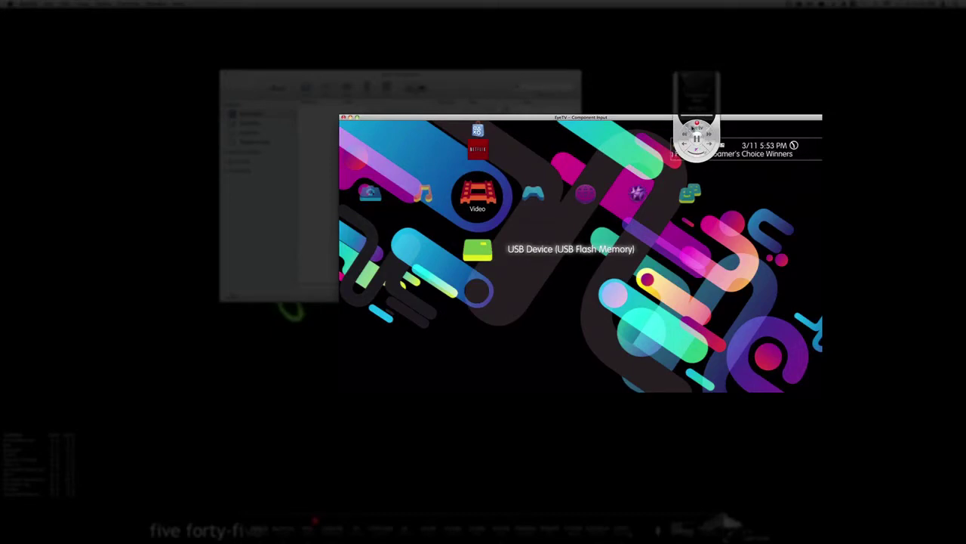
- Record about 24 seconds of the live feed, stop, and select the new Live Recording
click(695, 127)
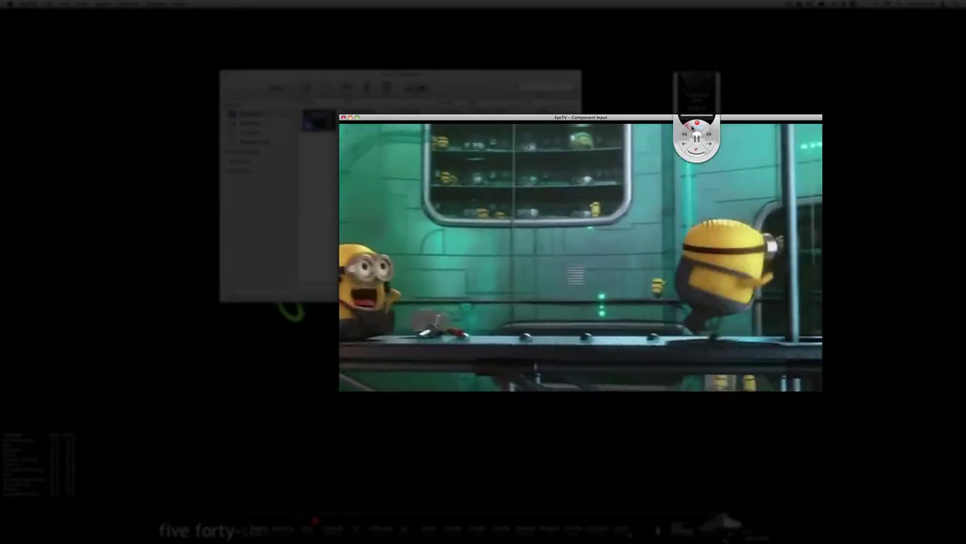
key(space)
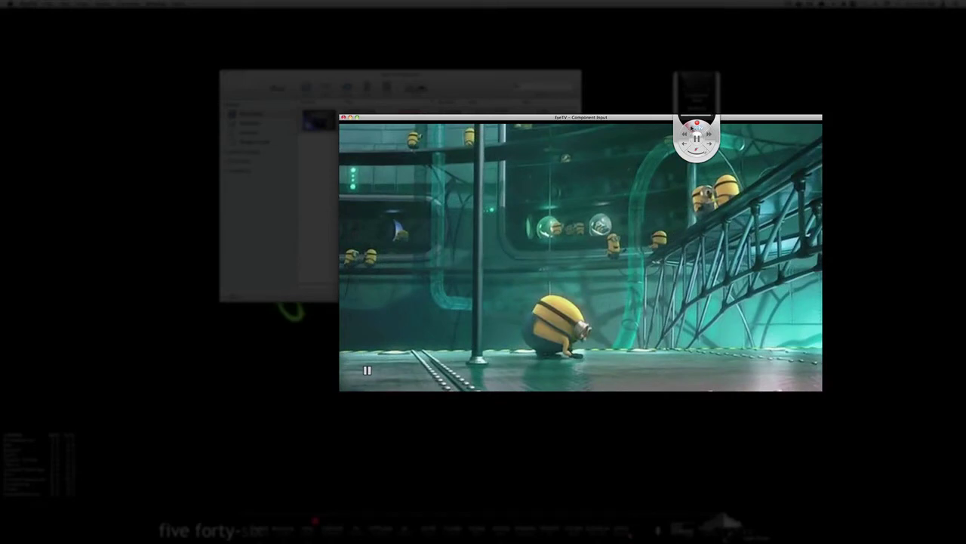
click(696, 124)
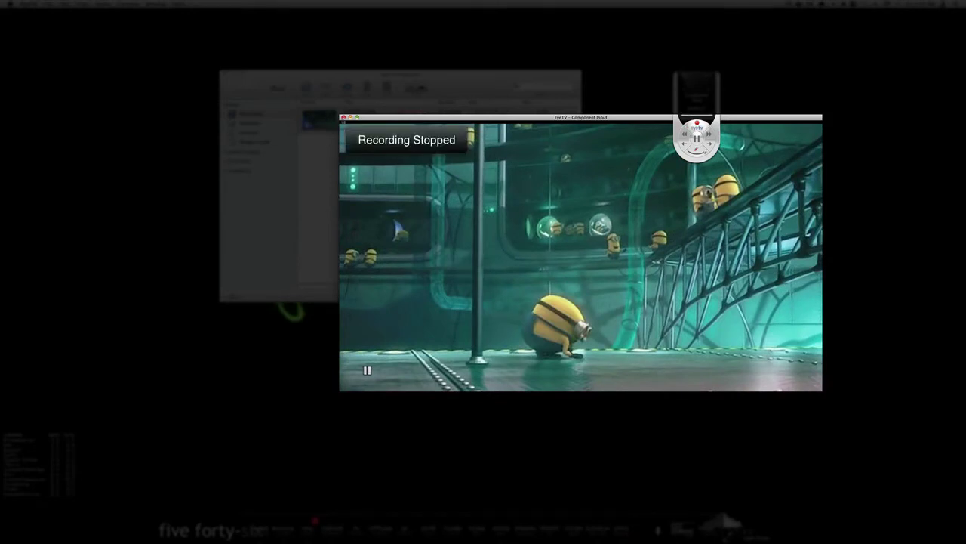
click(389, 124)
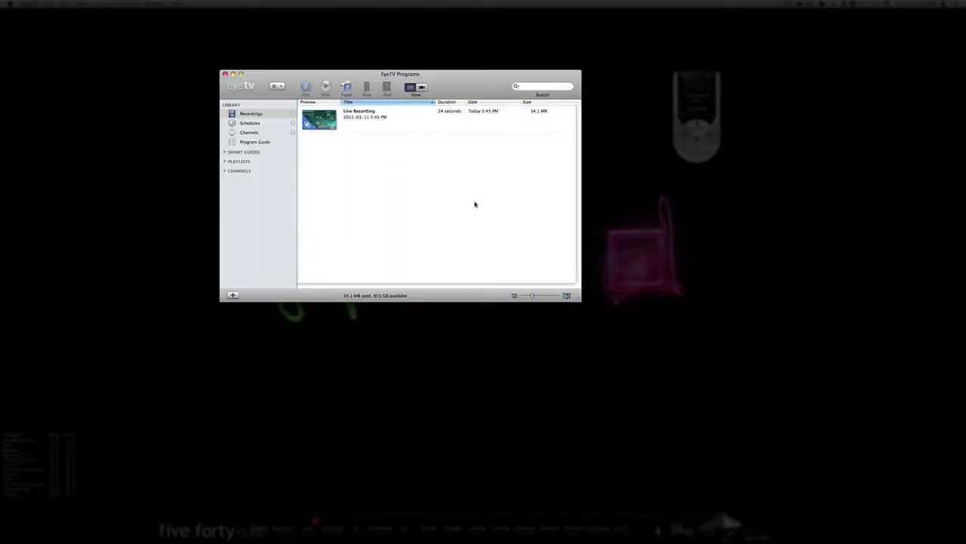
key(super+comma)
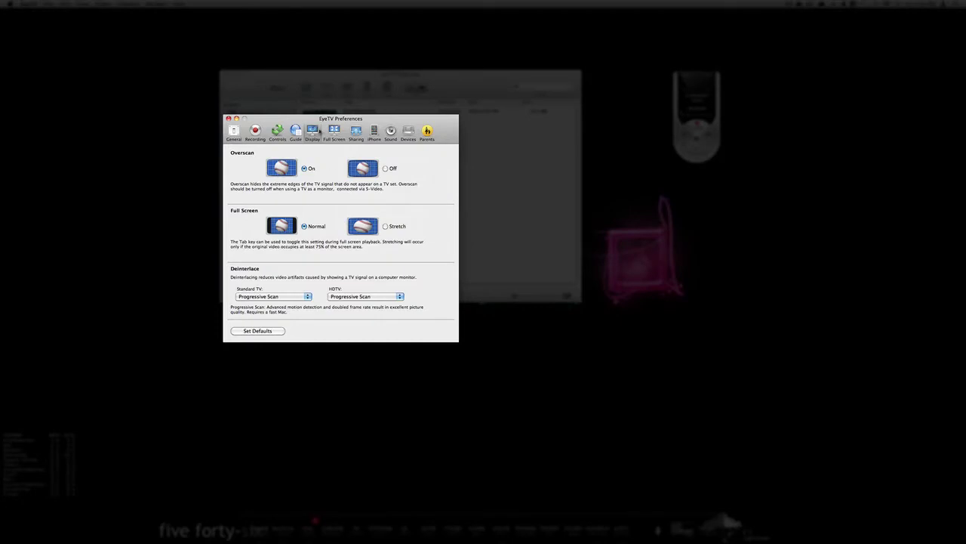
click(312, 130)
click(283, 297)
click(283, 298)
click(368, 297)
click(368, 296)
click(408, 133)
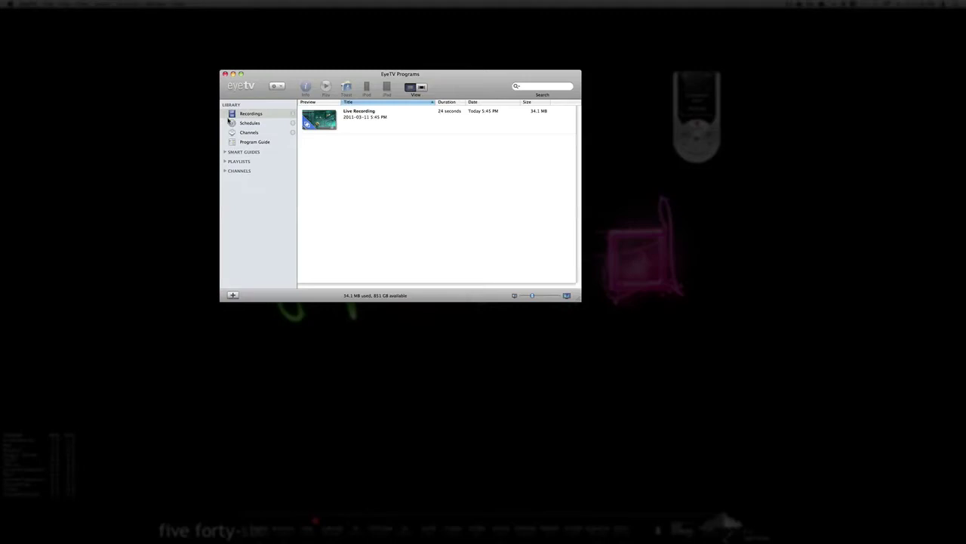
- Select the Live Recording and bring up its context menu to export it
click(353, 122)
right_click(352, 122)
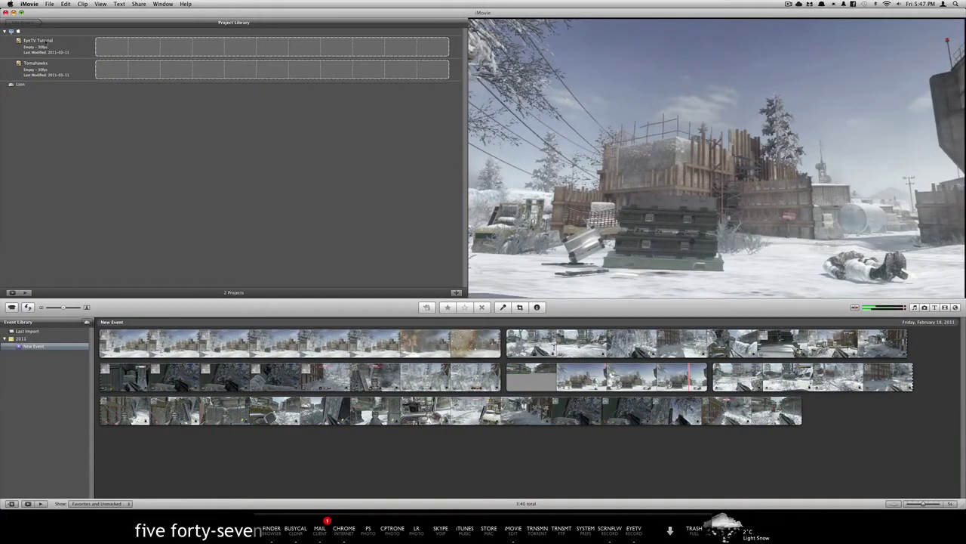
- Open the EyeTV Tutorial project and add the last two New Event game clips, totalling 1:26
click(47, 44)
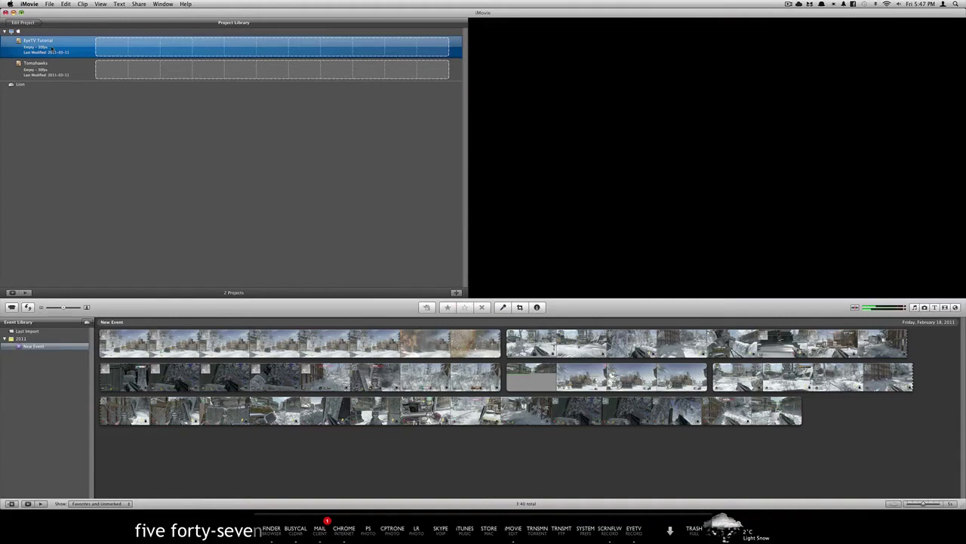
double_click(51, 49)
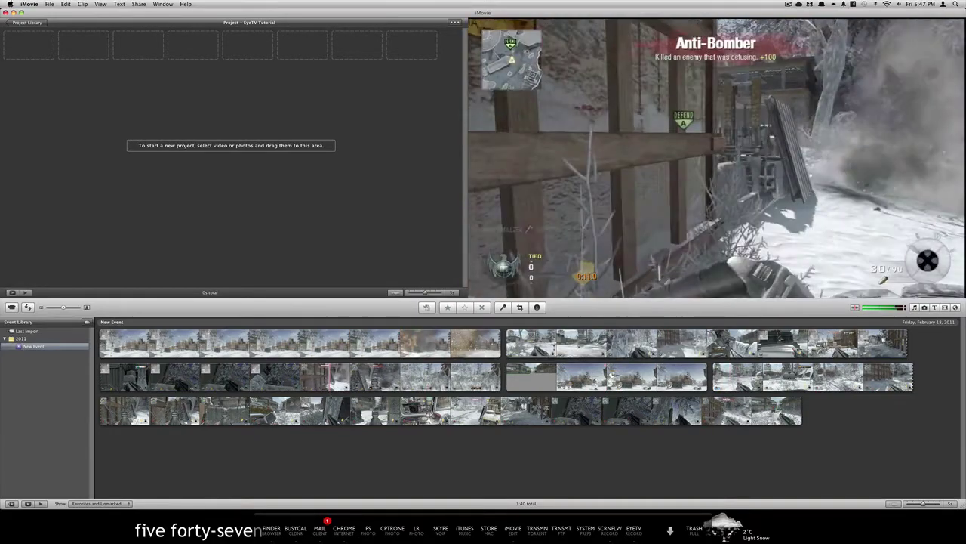
click(378, 411)
super+click(377, 411)
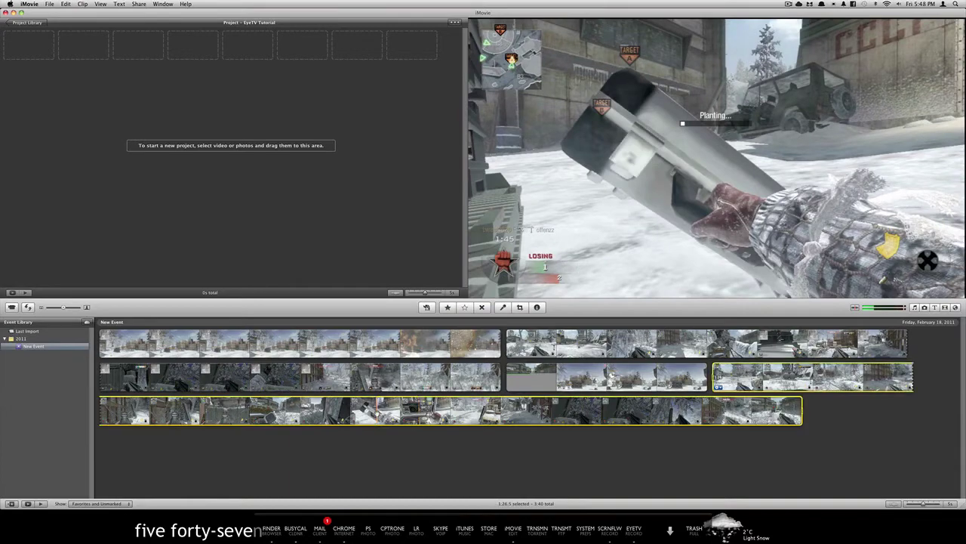
drag(387, 413, 193, 138)
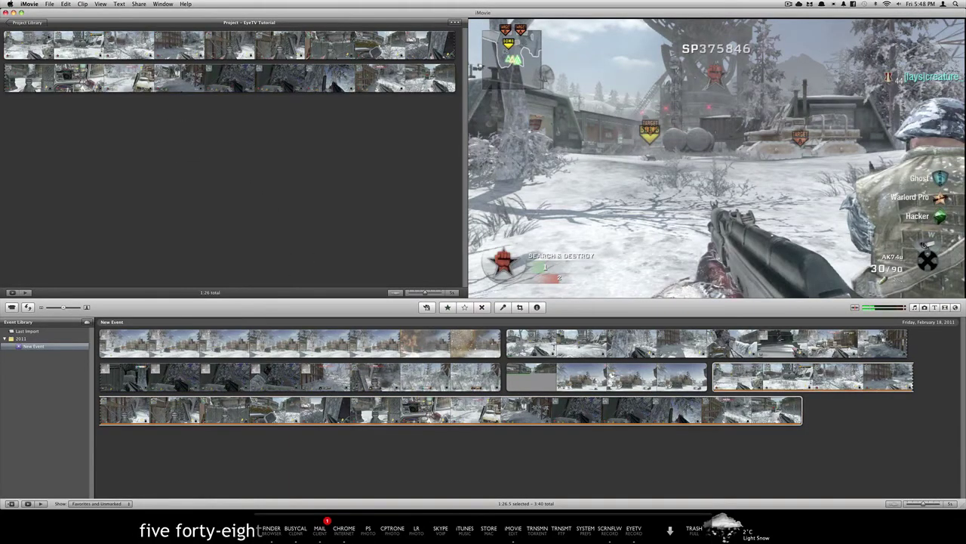
click(49, 4)
mouse_move(91, 58)
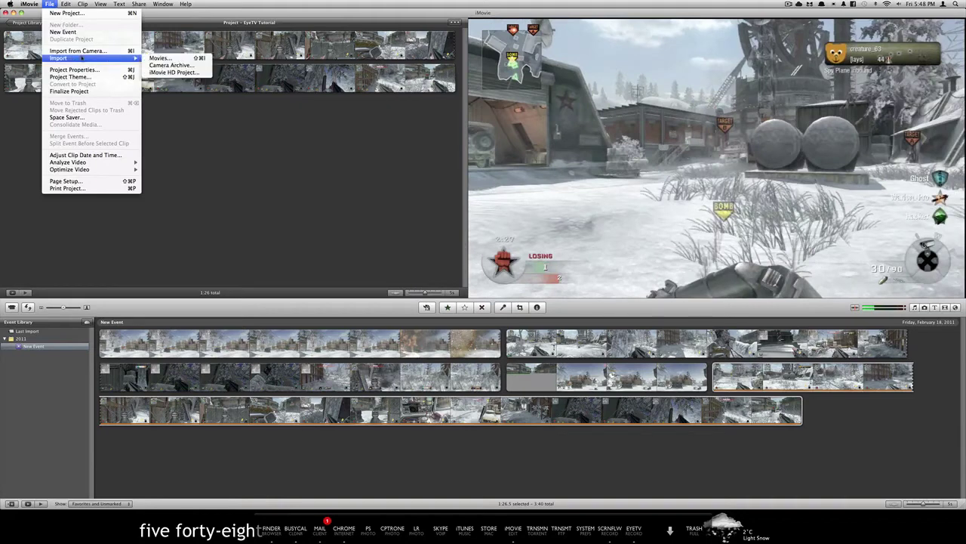
- Import test.mp4 from the Desktop as a movie into the existing New Event
click(188, 58)
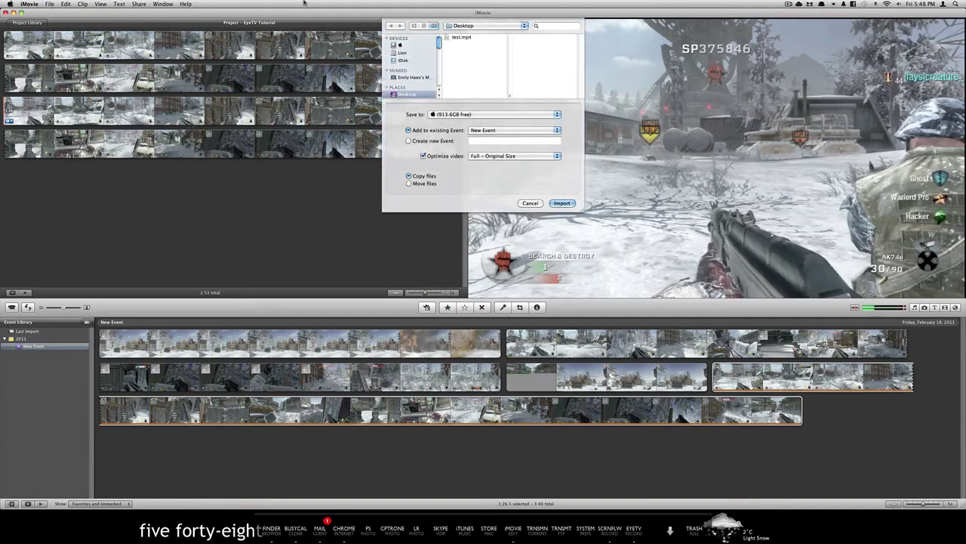
click(462, 37)
double_click(463, 37)
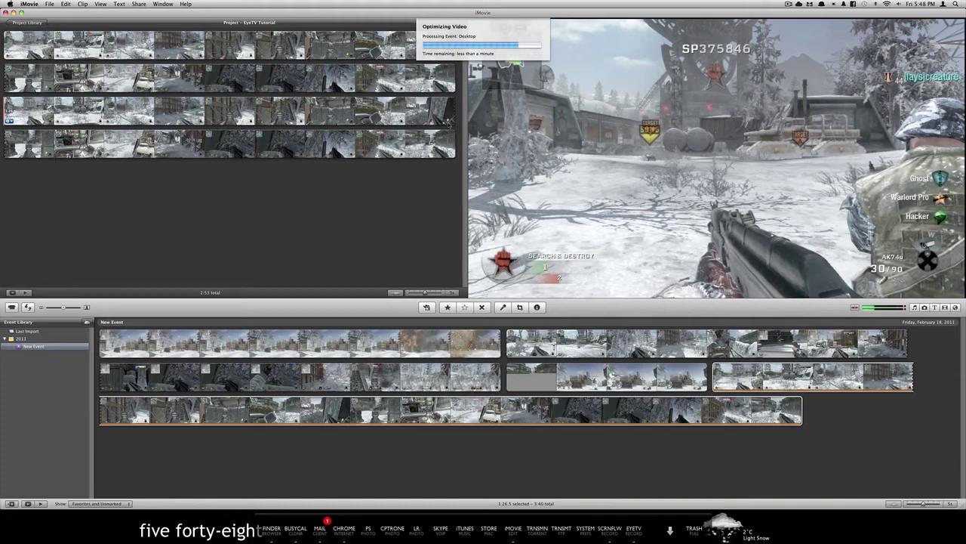
- Check test.mp4 on the Finder desktop Space, then switch back to the iMovie Space
key(F8)
key(F8)
key(ctrl+Right)
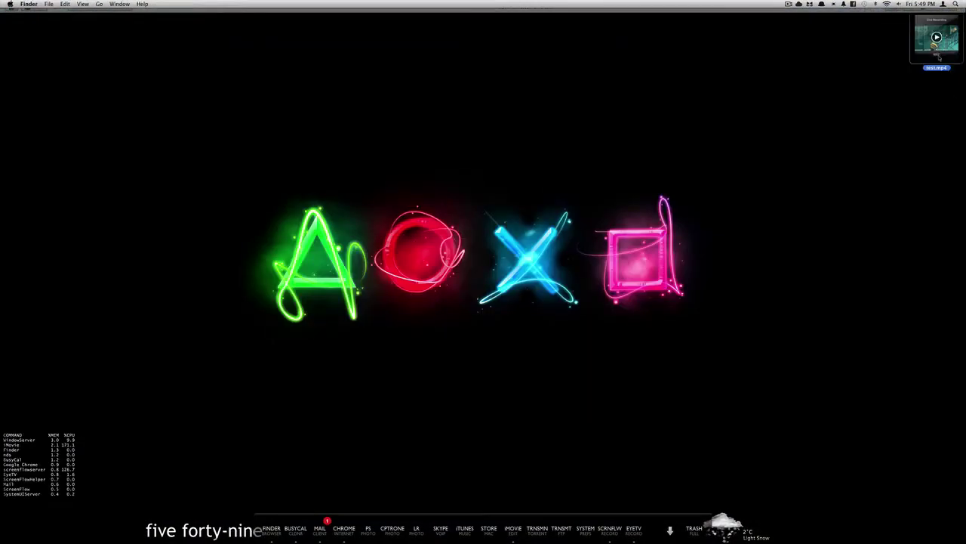
key(ctrl+Up)
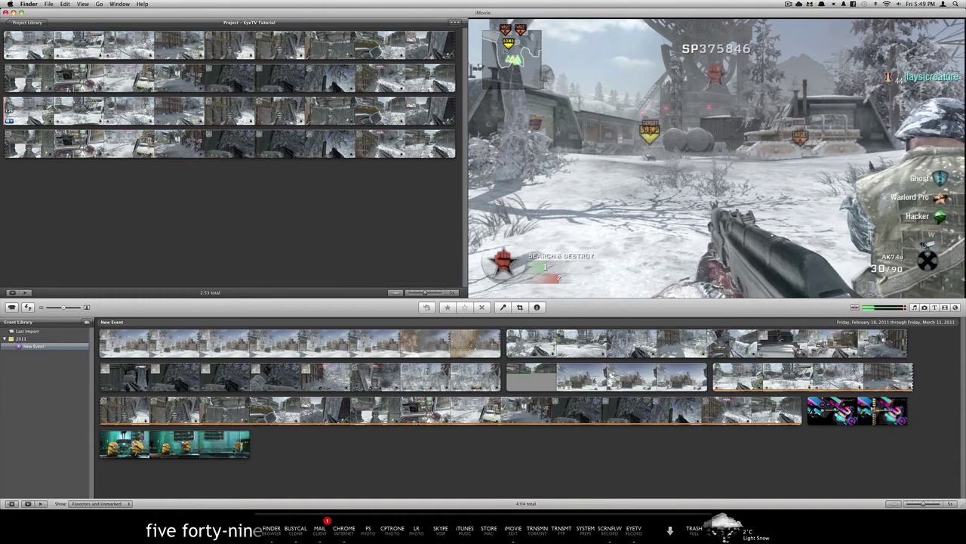
- Drag the imported menu and minion clips to the project's end, then select the two game clips
click(205, 445)
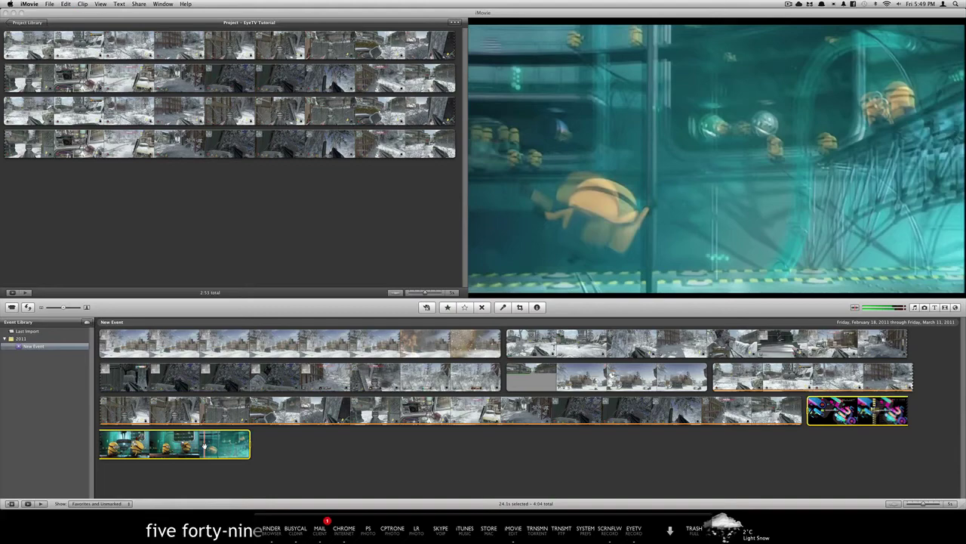
drag(204, 446, 202, 242)
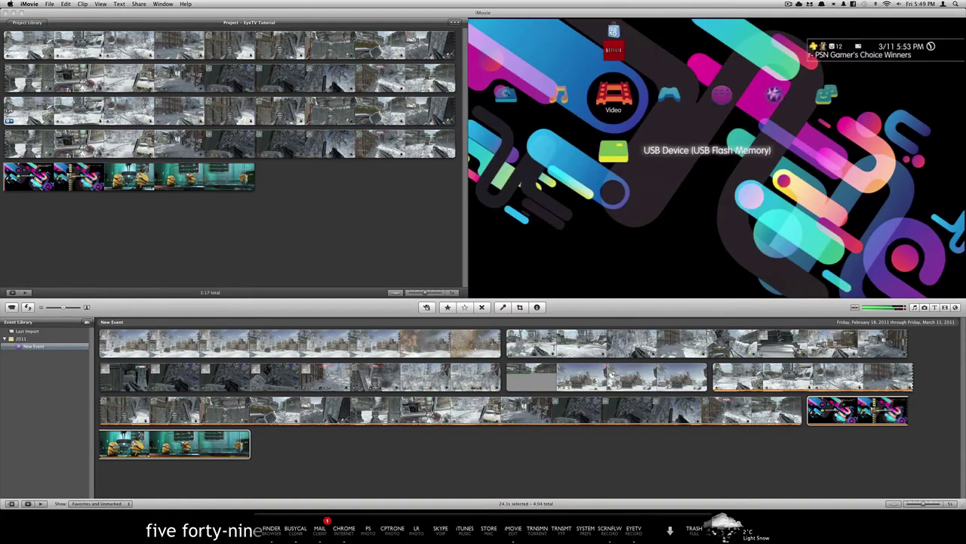
click(117, 46)
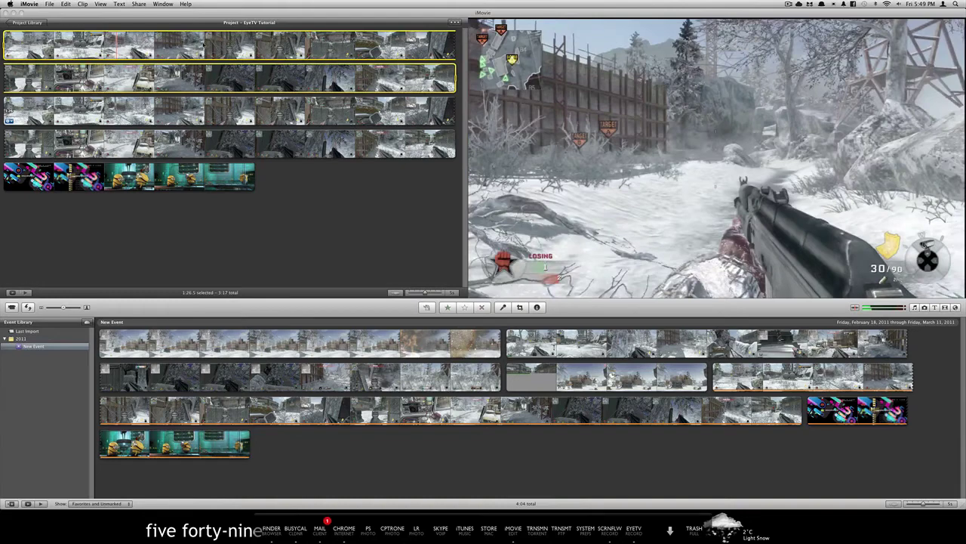
click(225, 105)
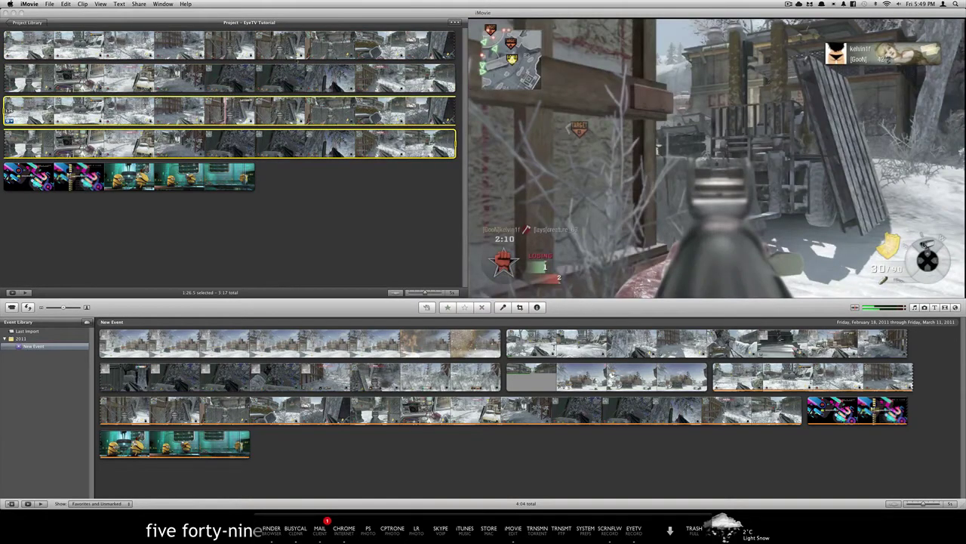
click(298, 58)
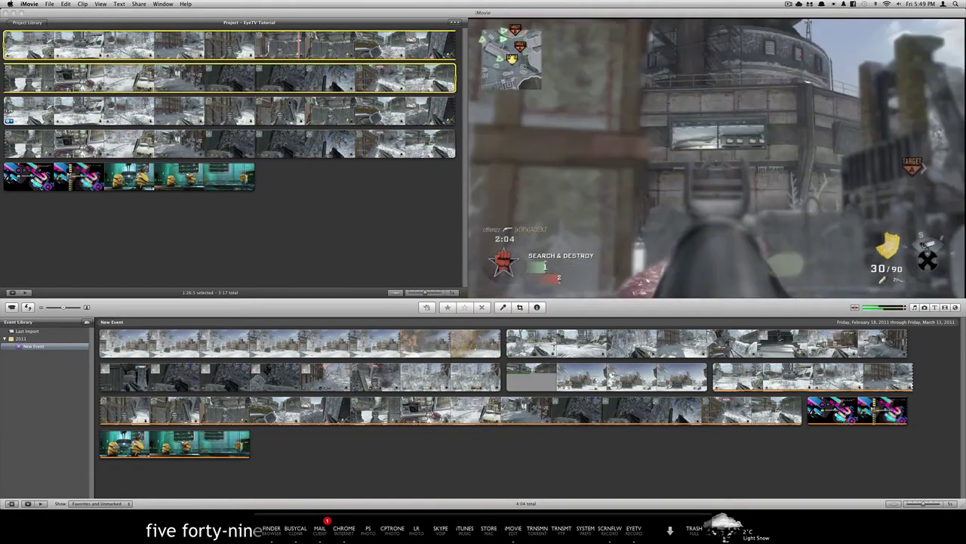
click(290, 105)
- Delete a game clip, split the remaining gameplay clip, remove its opening, and play the 58s project
key(Delete)
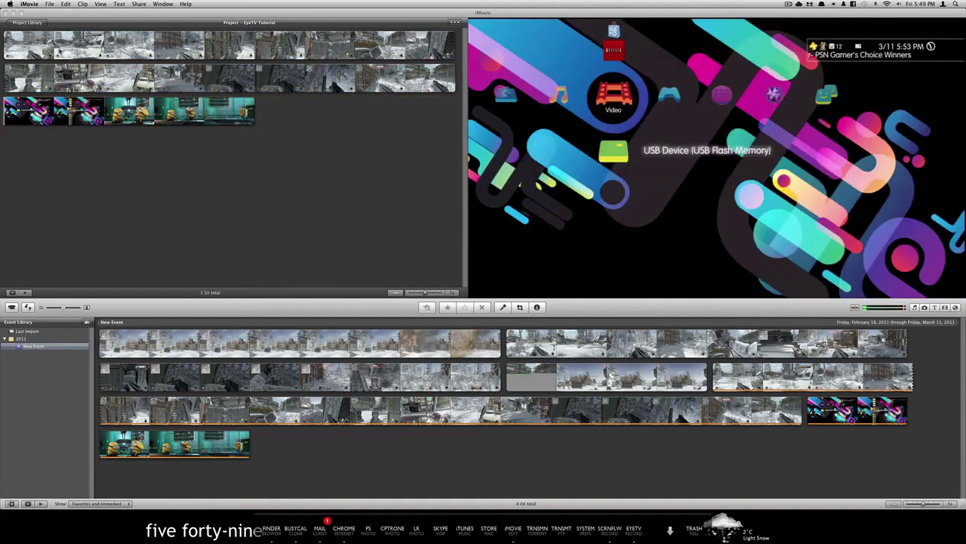
click(61, 51)
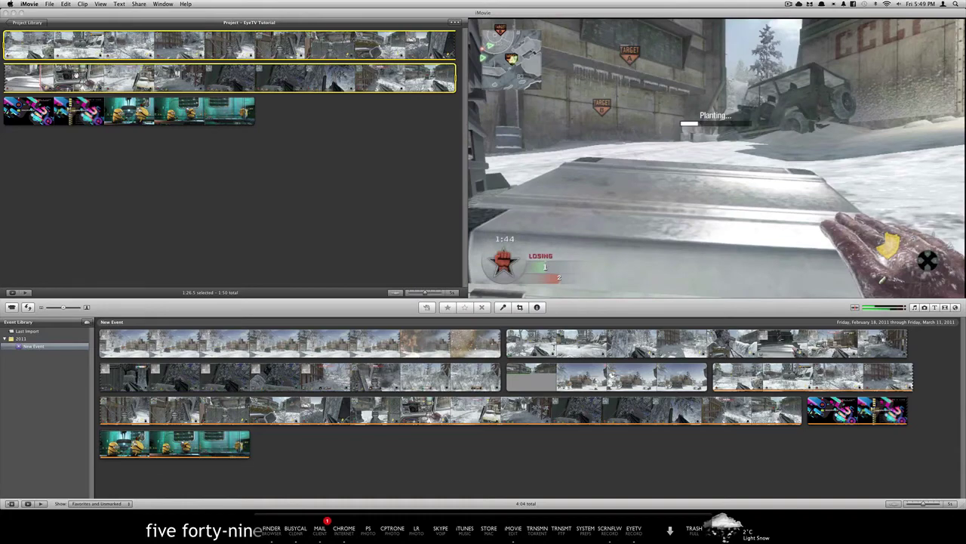
right_click(99, 74)
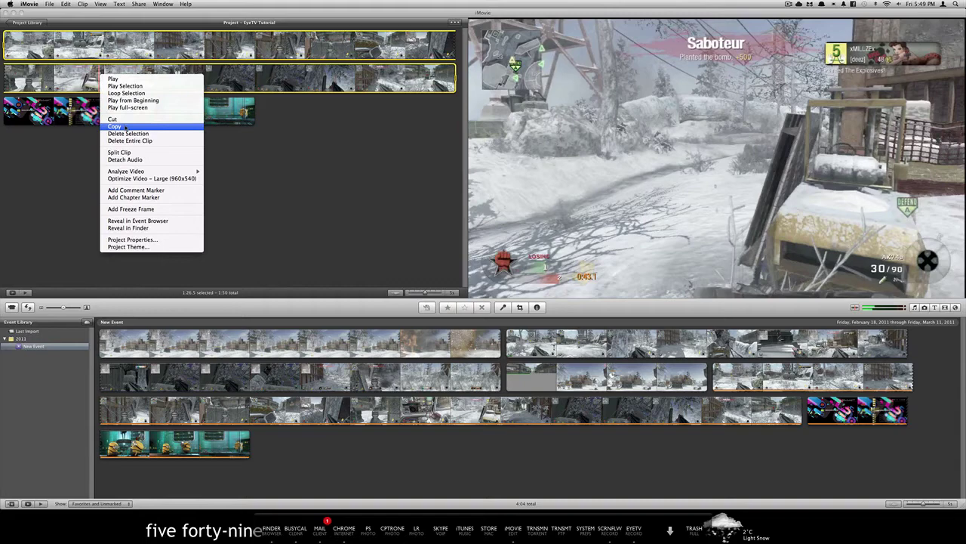
click(120, 152)
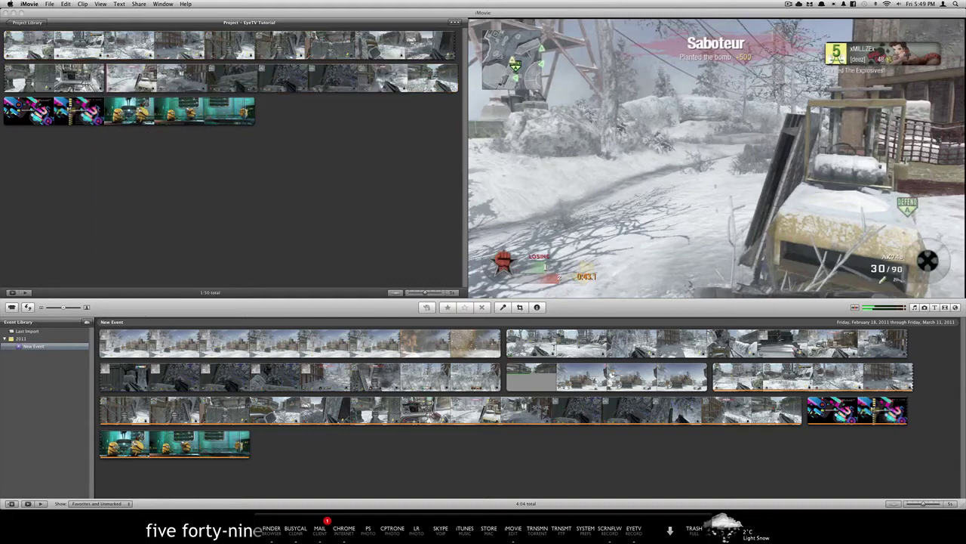
click(95, 89)
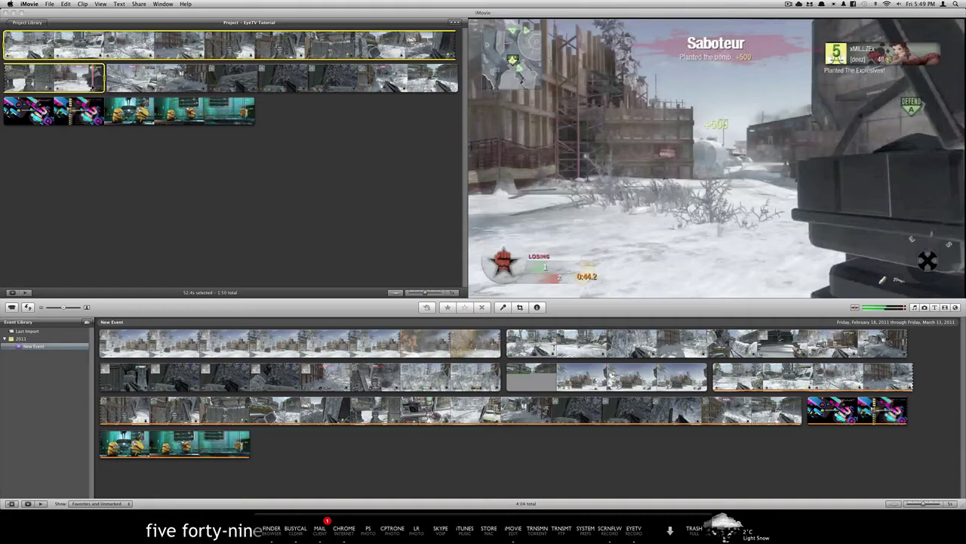
key(Delete)
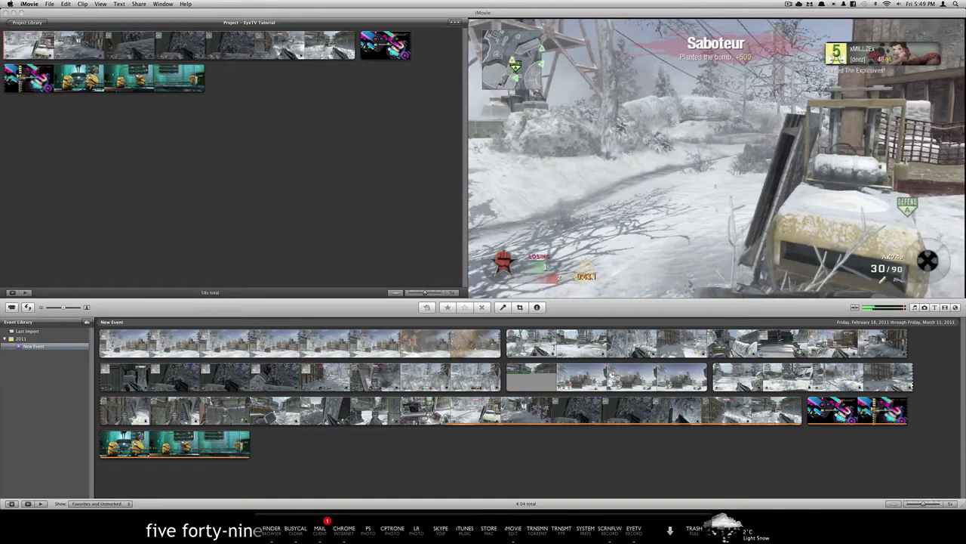
key(space)
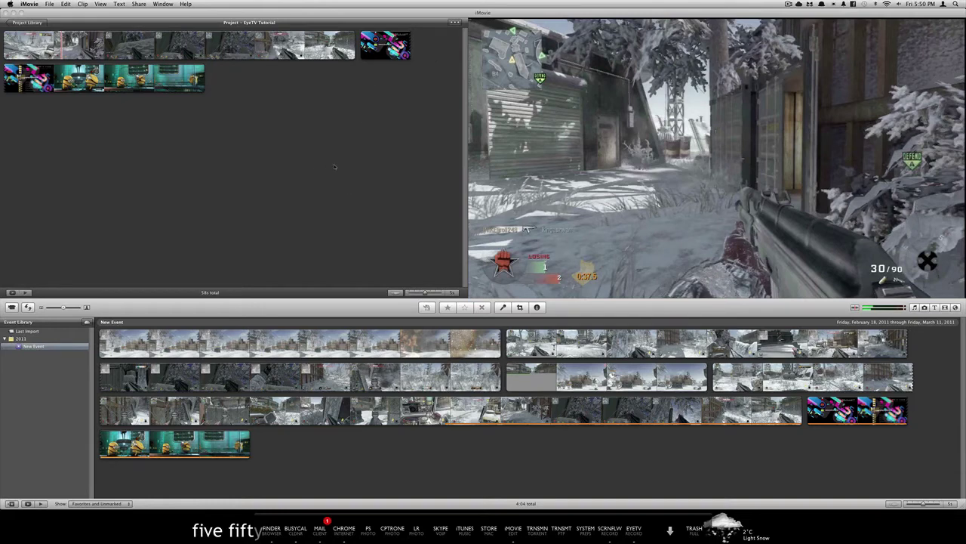
- Select all project clips, apply a slight crop with the crop tool, then deselect
key(super+a)
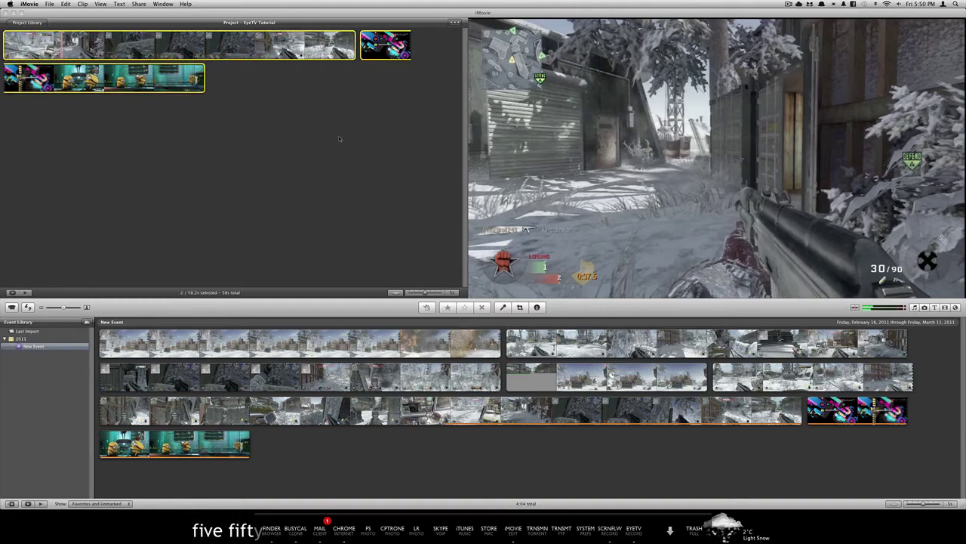
key(c)
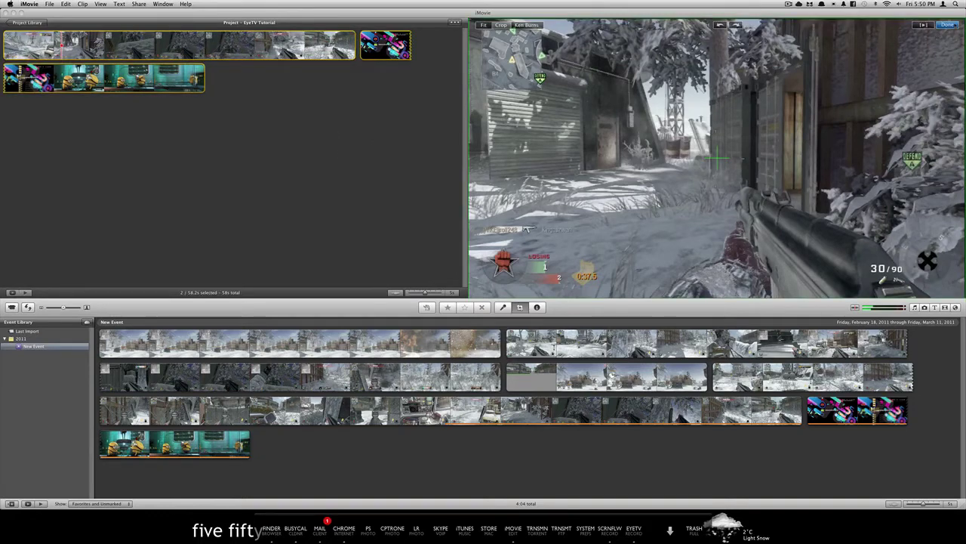
drag(964, 19, 941, 32)
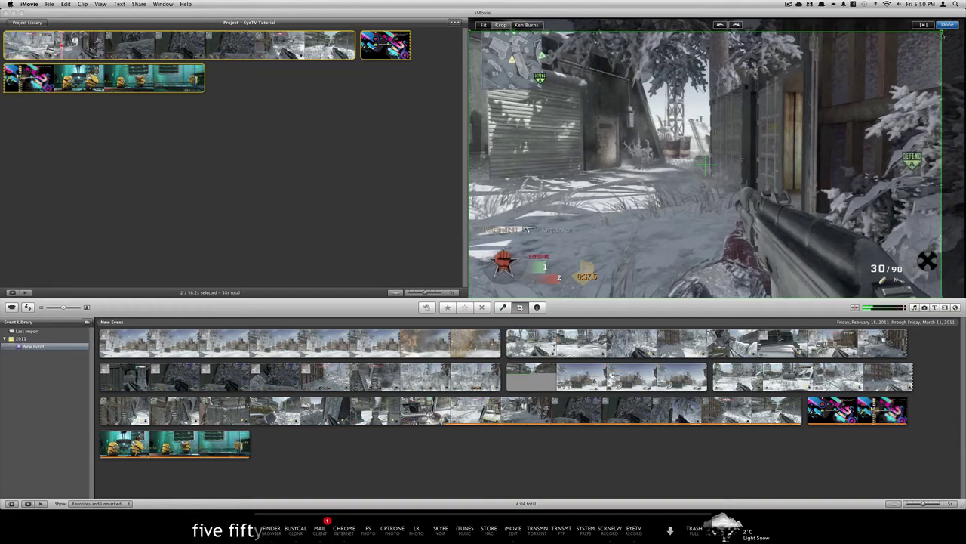
mouse_move(942, 31)
mouse_down()
mouse_move(965, 18)
mouse_move(957, 24)
mouse_up()
drag(919, 50, 924, 50)
key(Return)
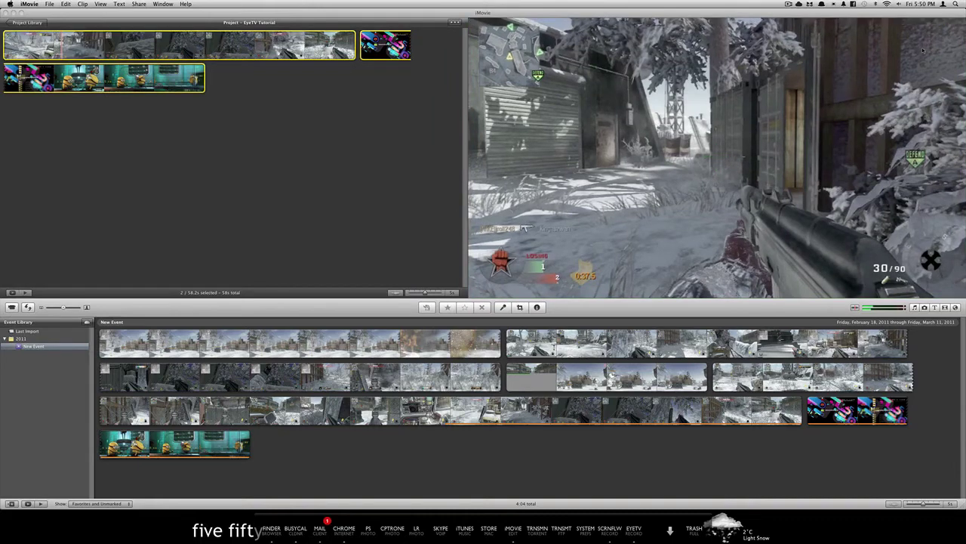
click(304, 115)
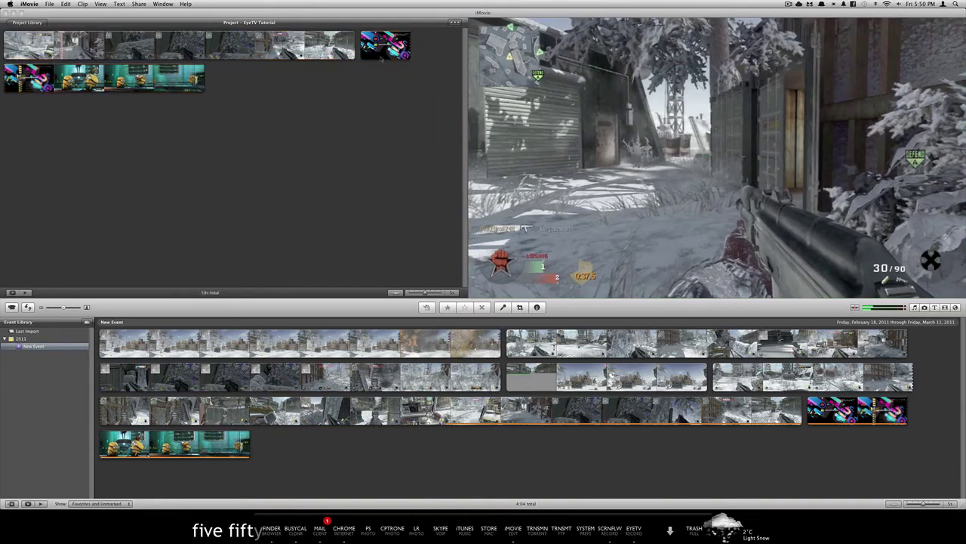
- Place transitions after the first gameplay clip and after the minion clip, then select the gameplay clip
click(944, 308)
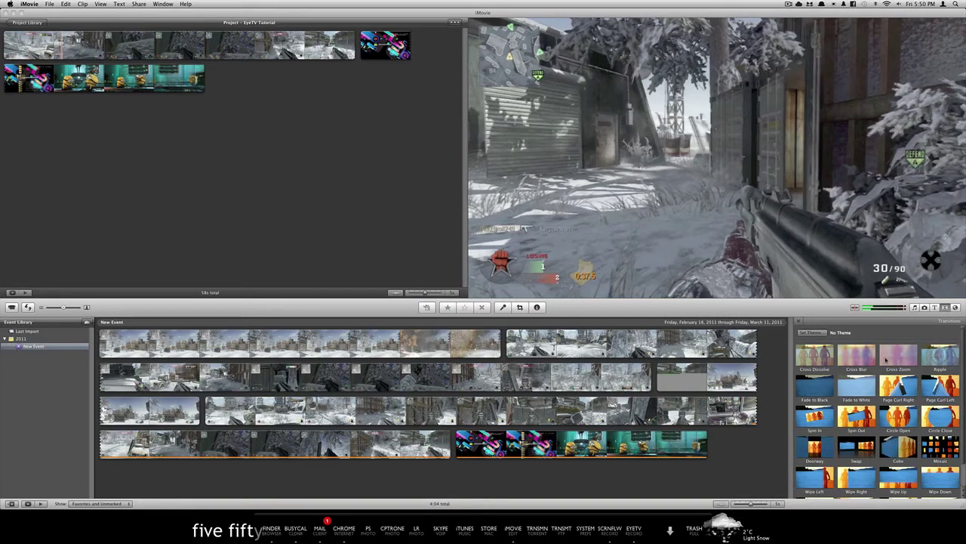
drag(849, 360, 358, 90)
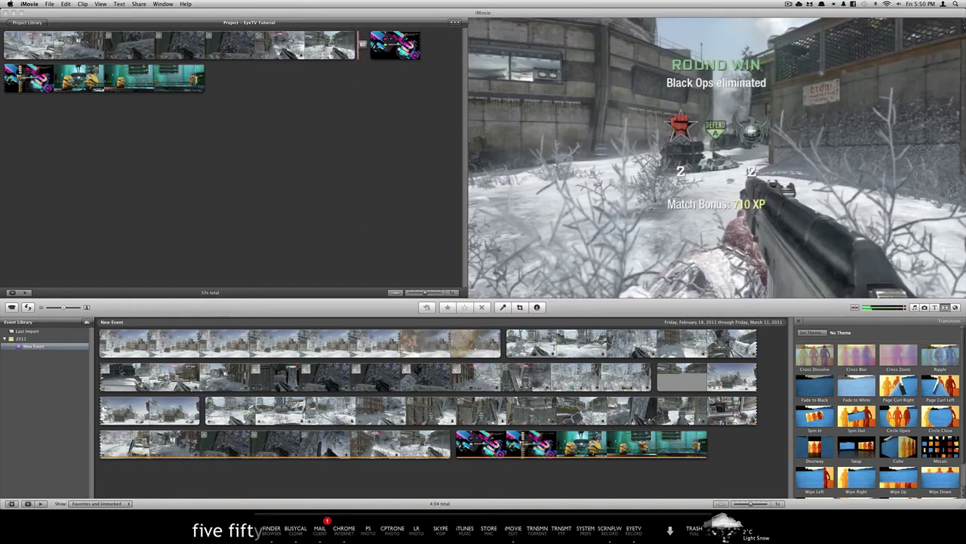
drag(854, 384, 265, 95)
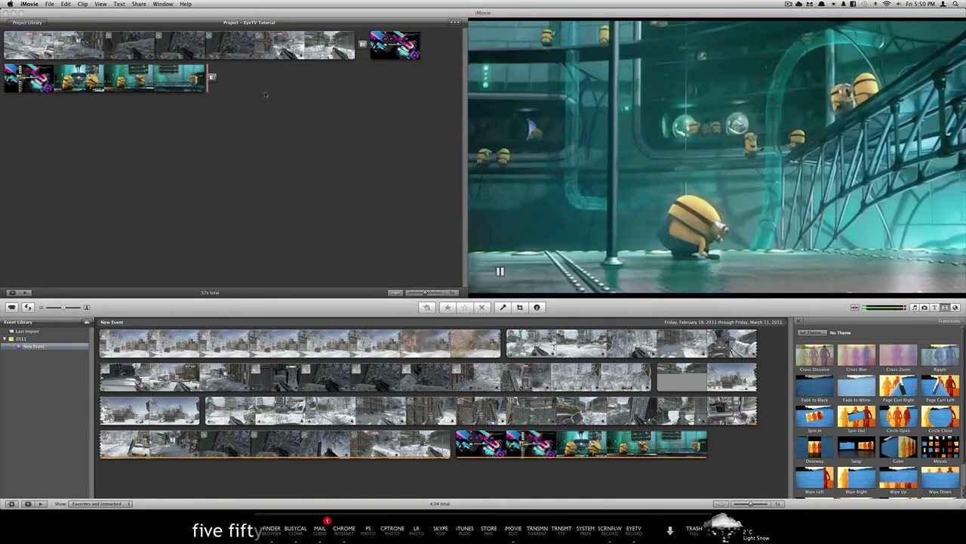
click(331, 50)
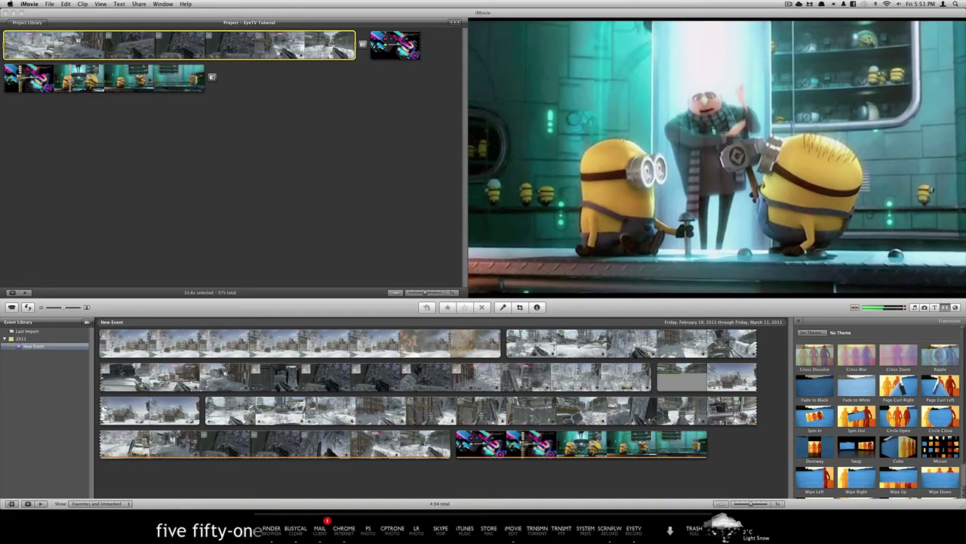
click(188, 89)
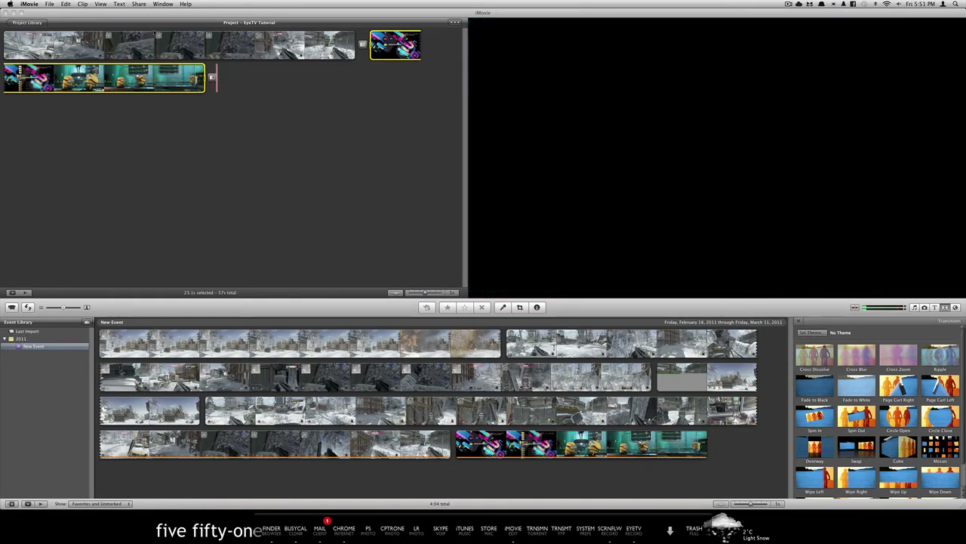
click(268, 89)
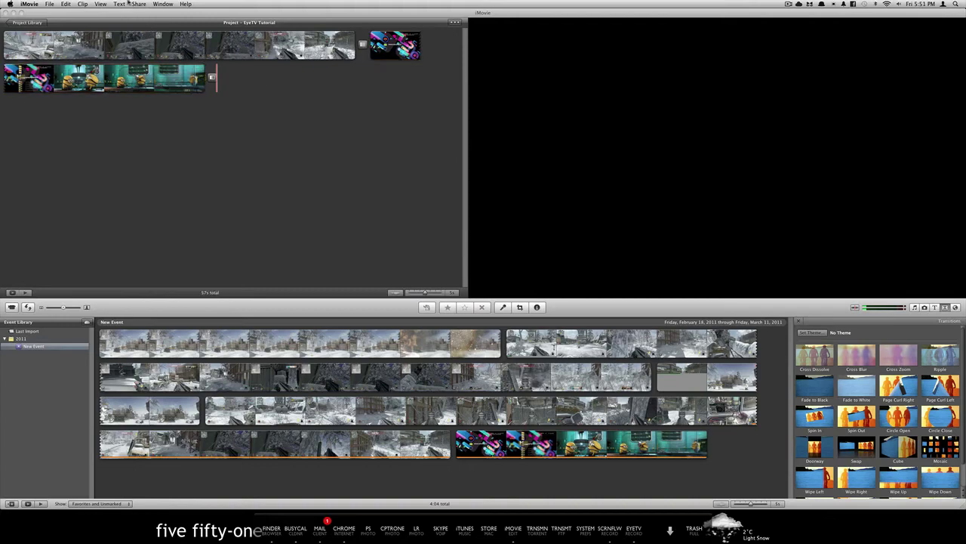
click(49, 4)
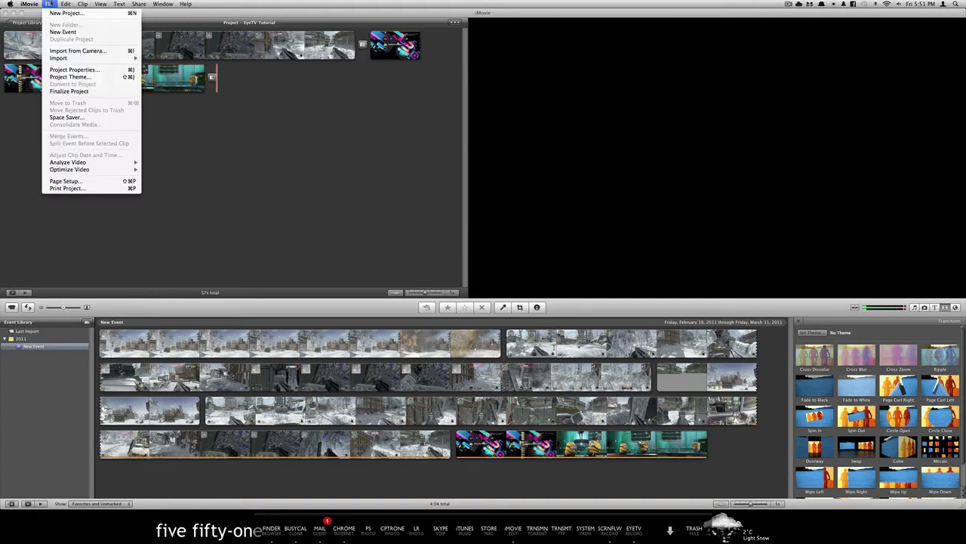
mouse_move(140, 5)
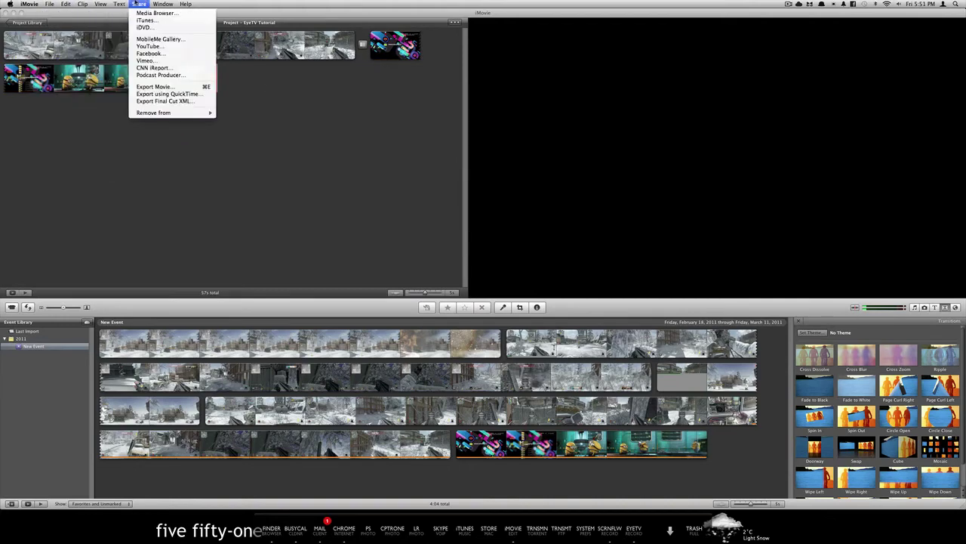
click(178, 89)
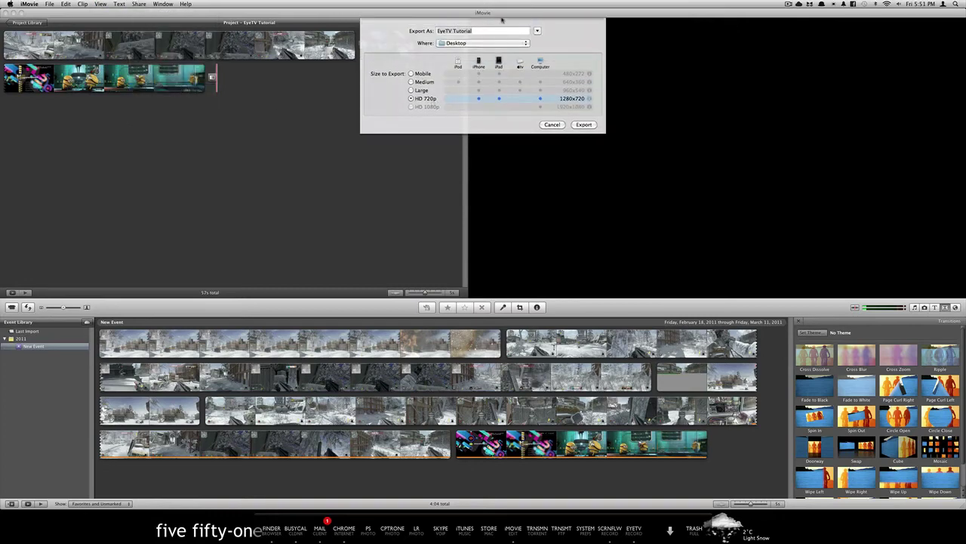
click(557, 124)
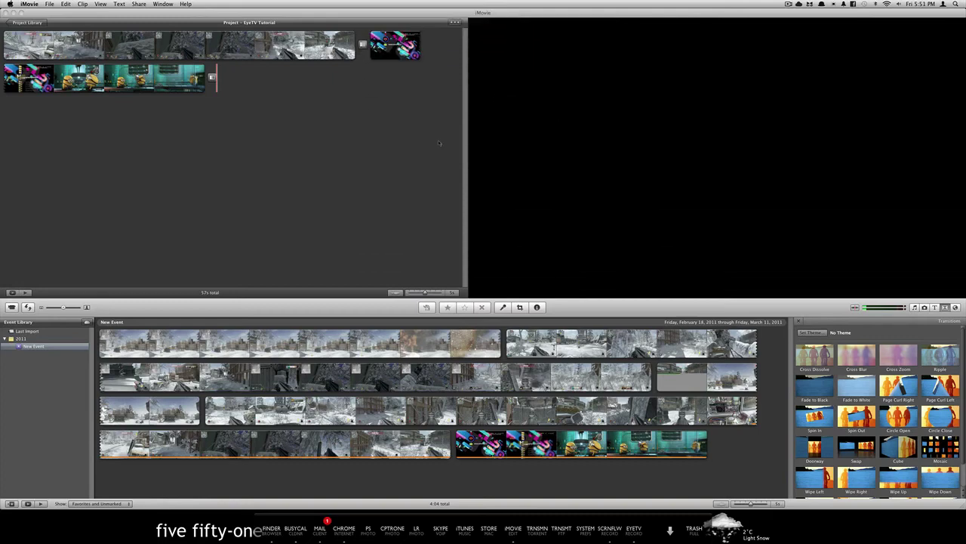
click(139, 4)
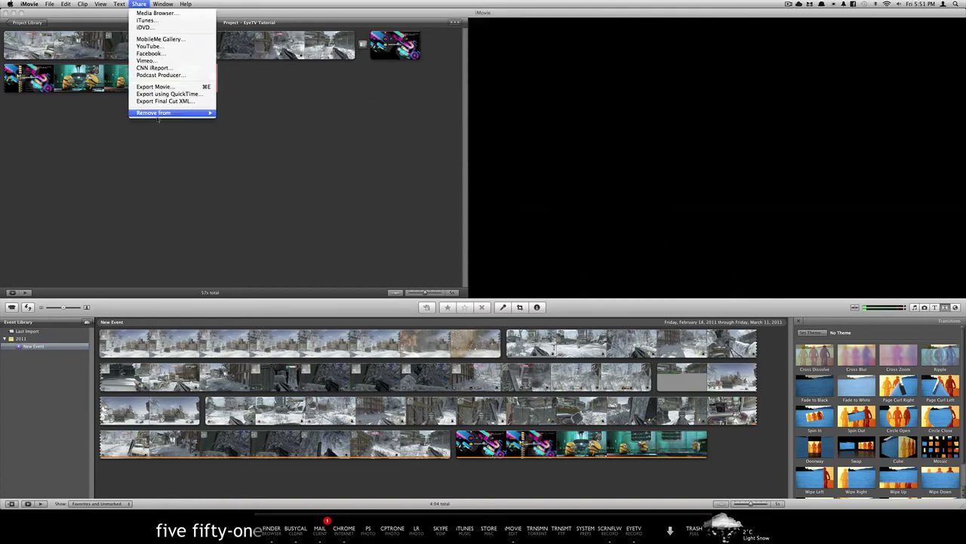
click(155, 46)
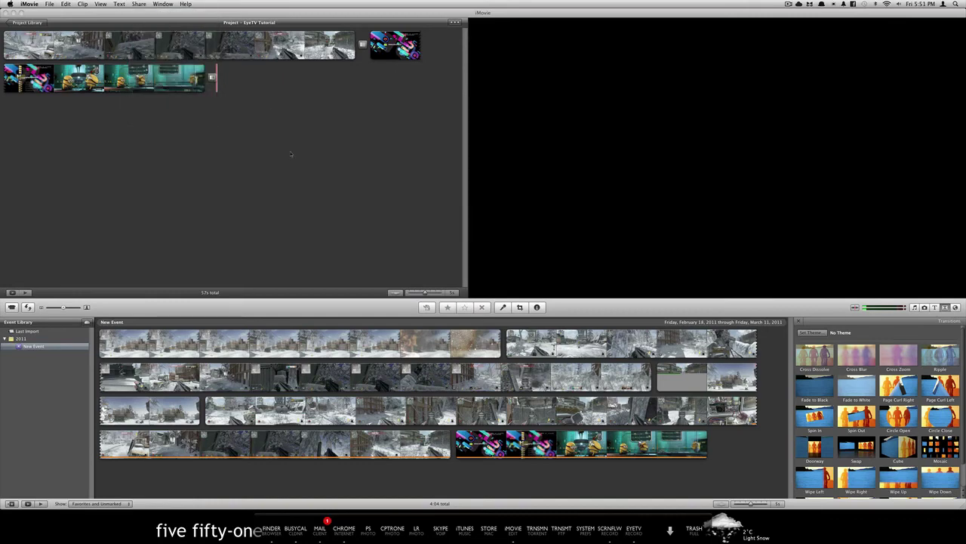